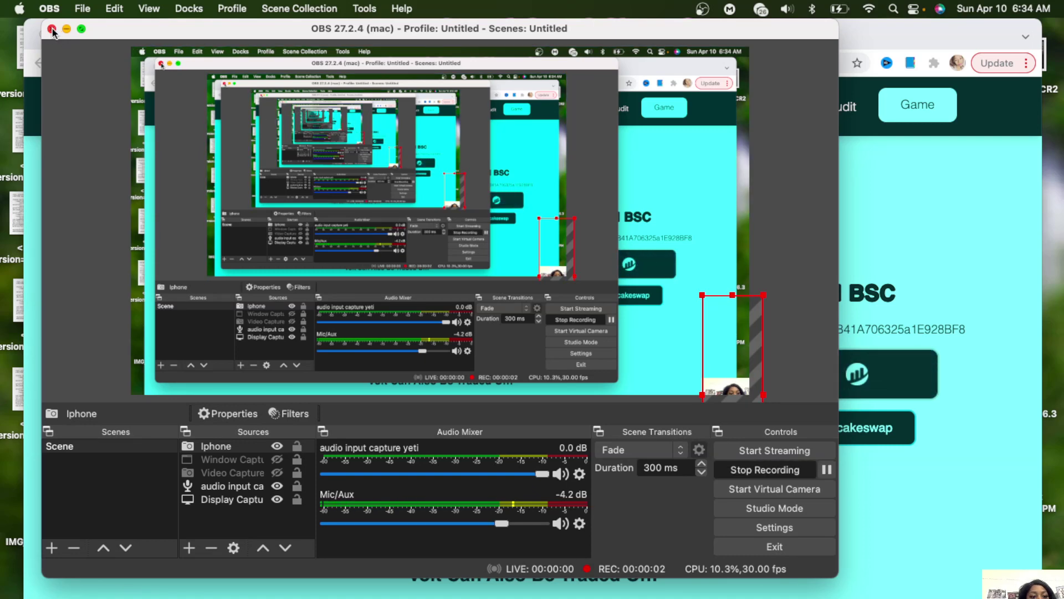
# - Close the OBS Studio window to bring the Volt Inu homepage at voltinu.in into view
pyautogui.click(52, 28)
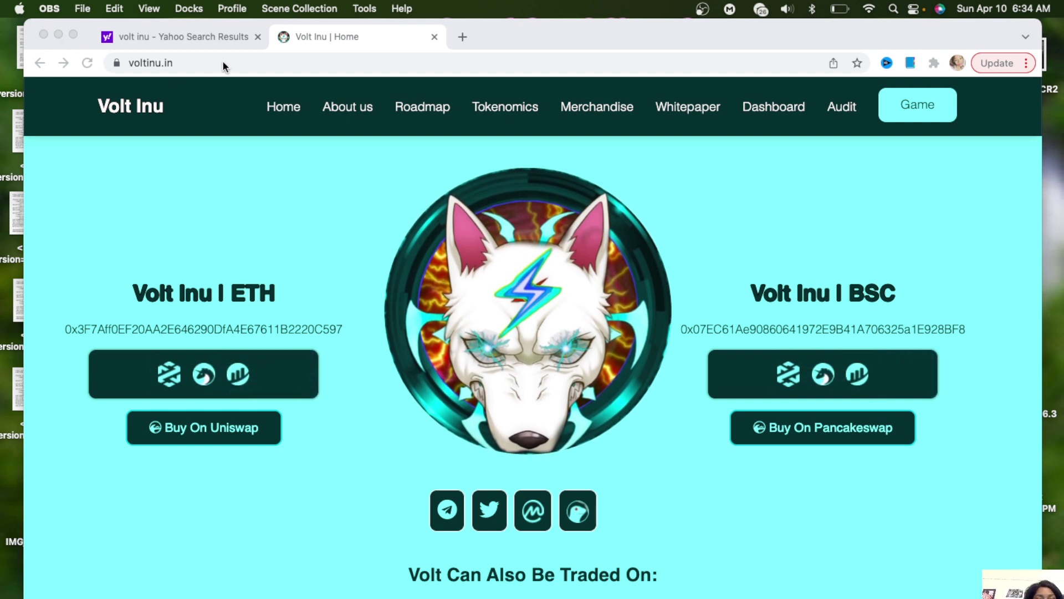
# - Load everrise.finance in a new Chrome tab, landing on the EverSwap BNB-to-RISE swap page
pyautogui.click(463, 37)
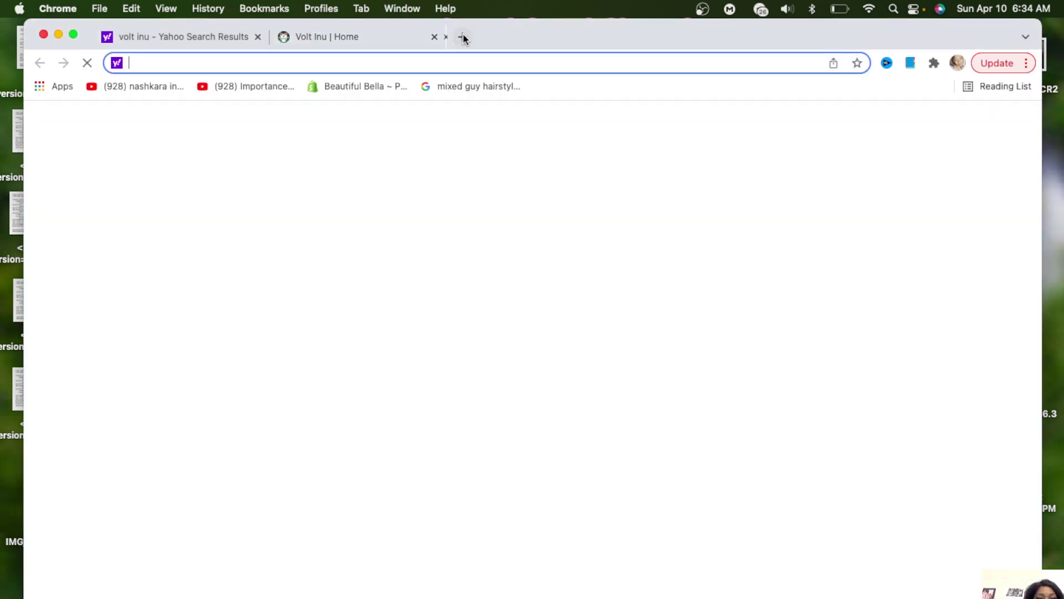
pyautogui.write('e')
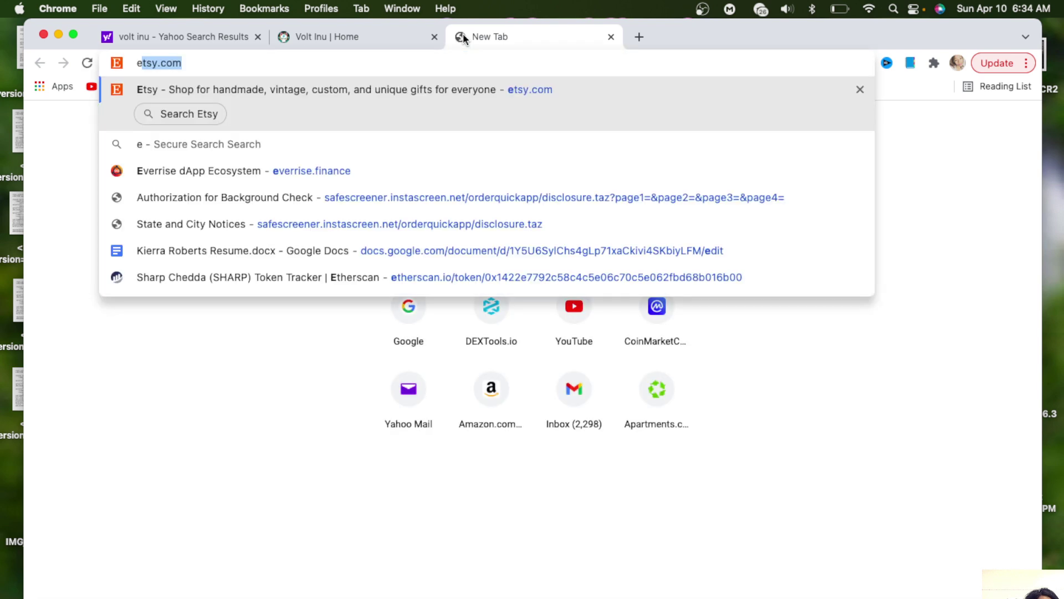
pyautogui.write('verri')
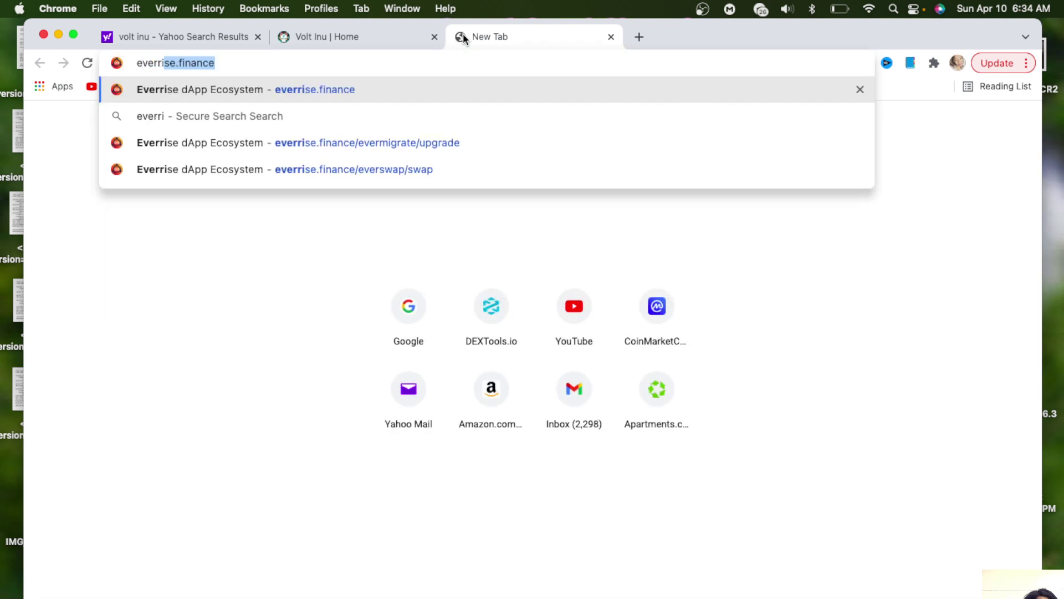
pyautogui.write('se.')
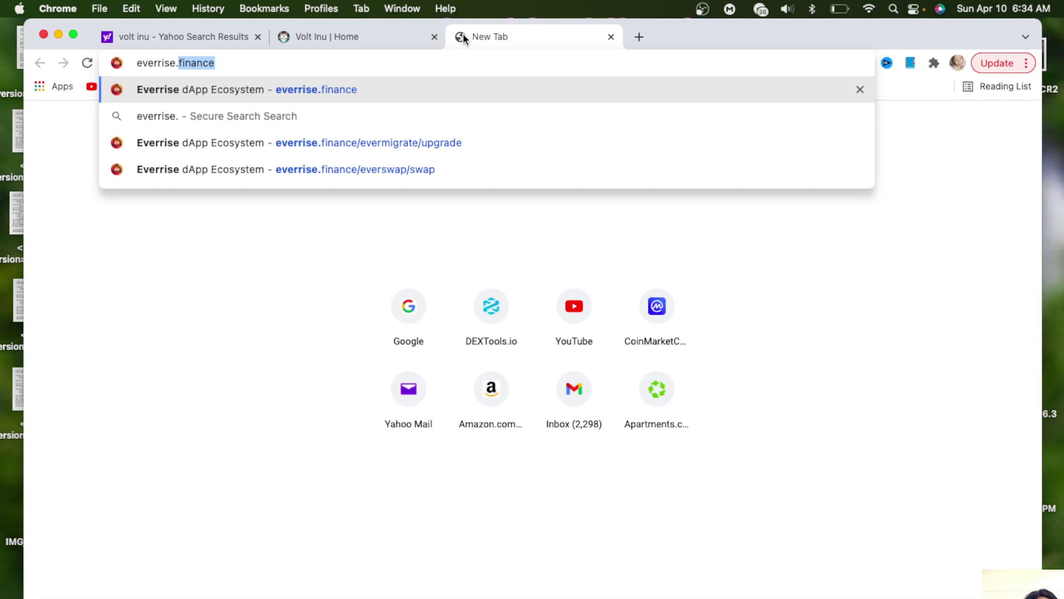
pyautogui.write('fina')
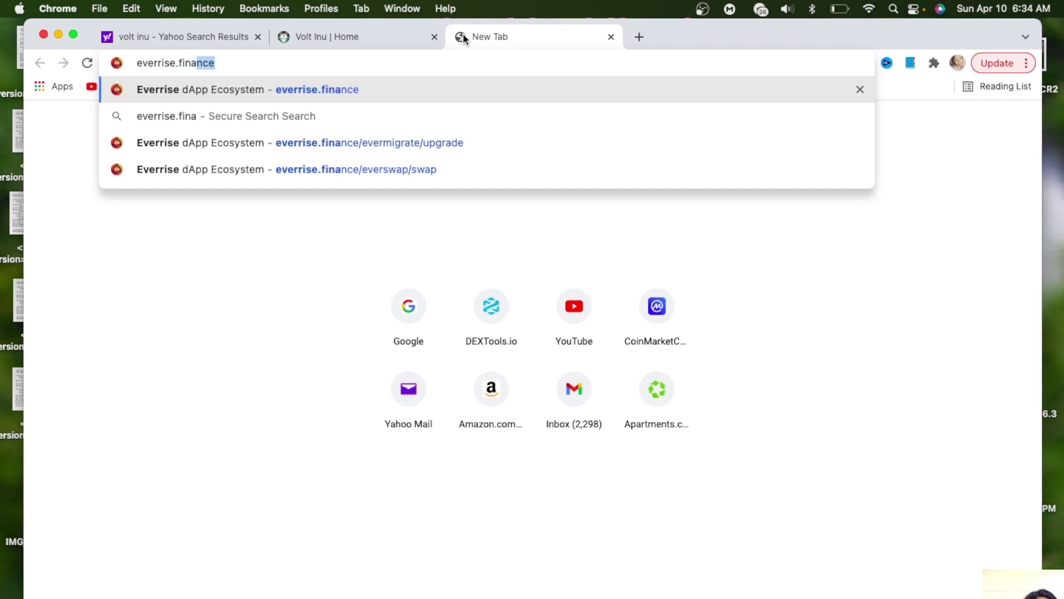
pyautogui.write('nce')
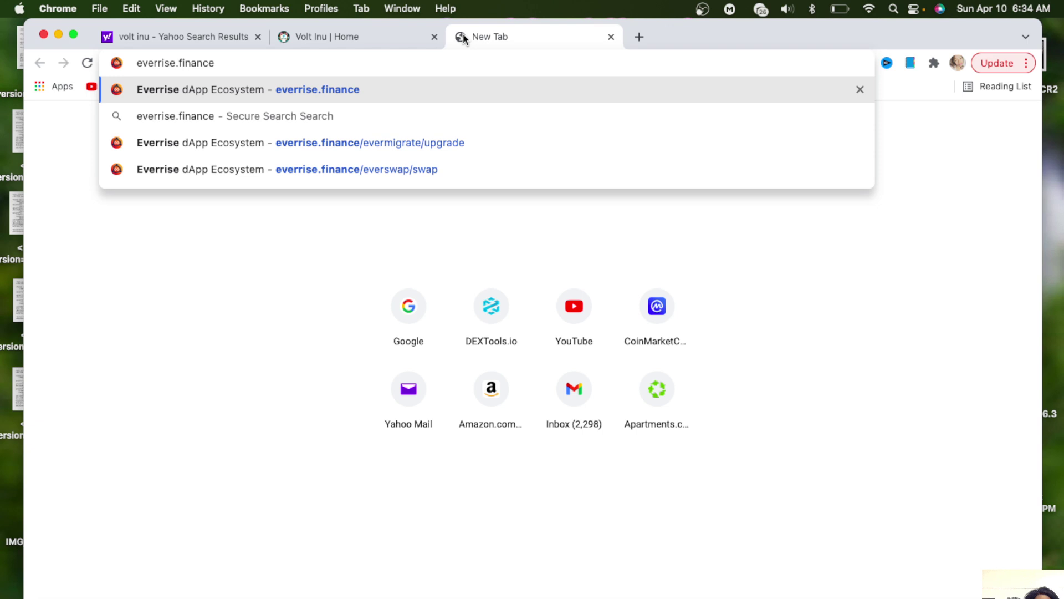
pyautogui.press('Return')
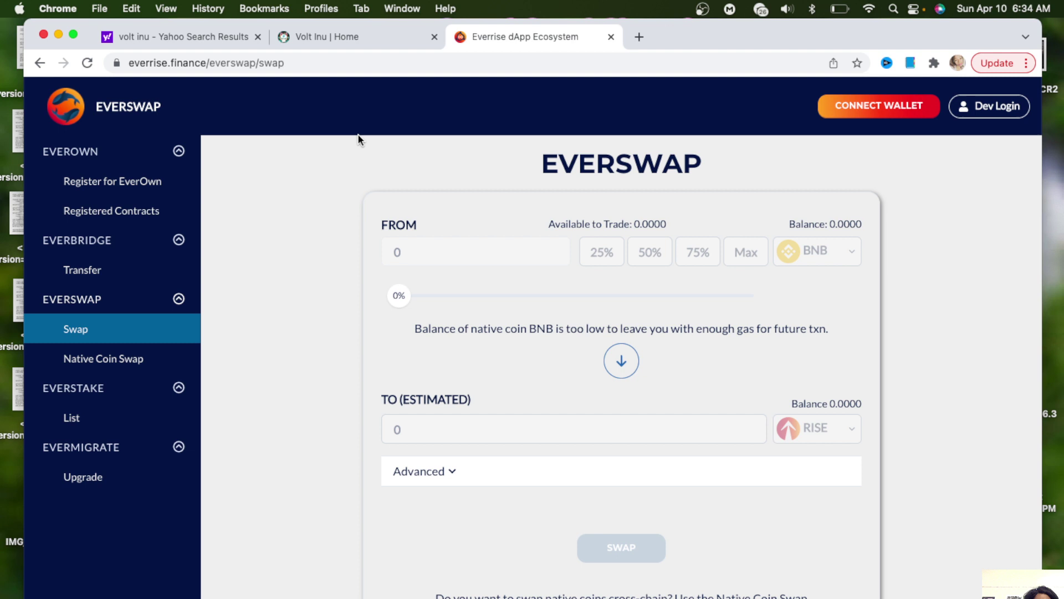
# - Go to the EverMigrate page and connect Coinbase Wallet, showing a 0.055 ETH balance
pyautogui.click(109, 450)
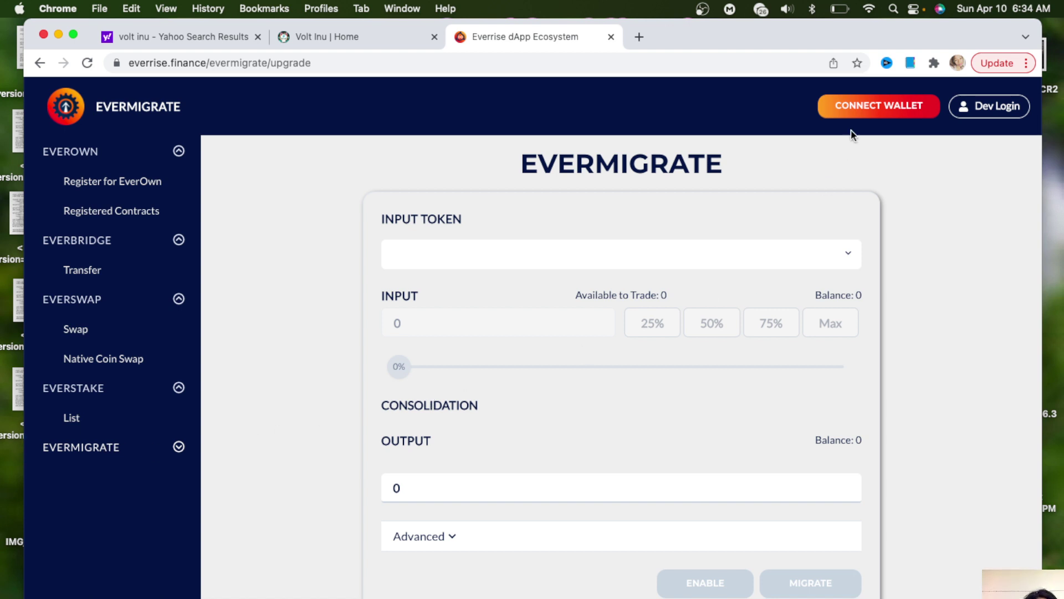
pyautogui.click(868, 106)
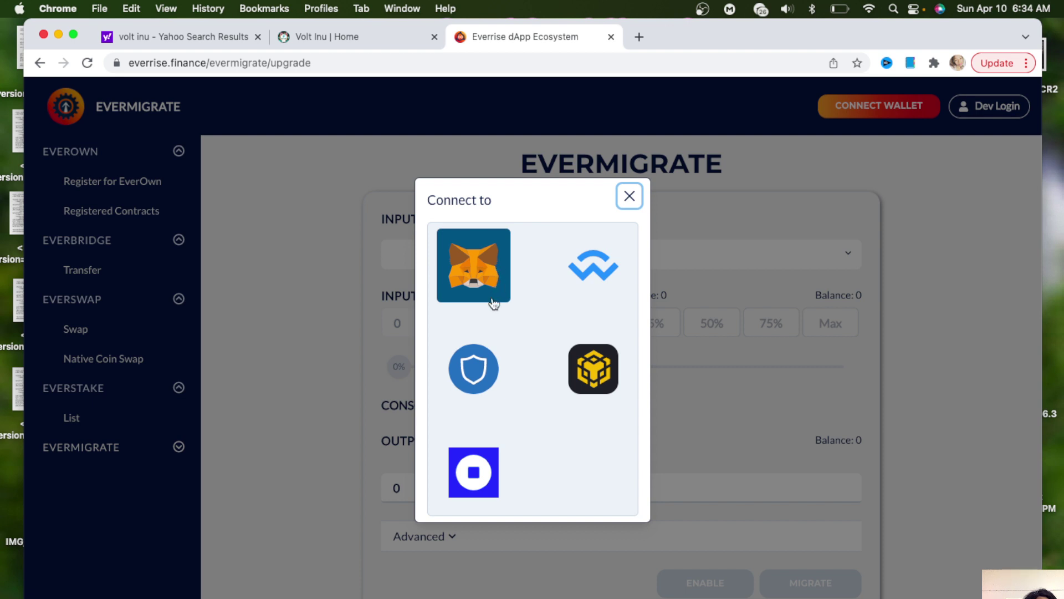
pyautogui.click(478, 472)
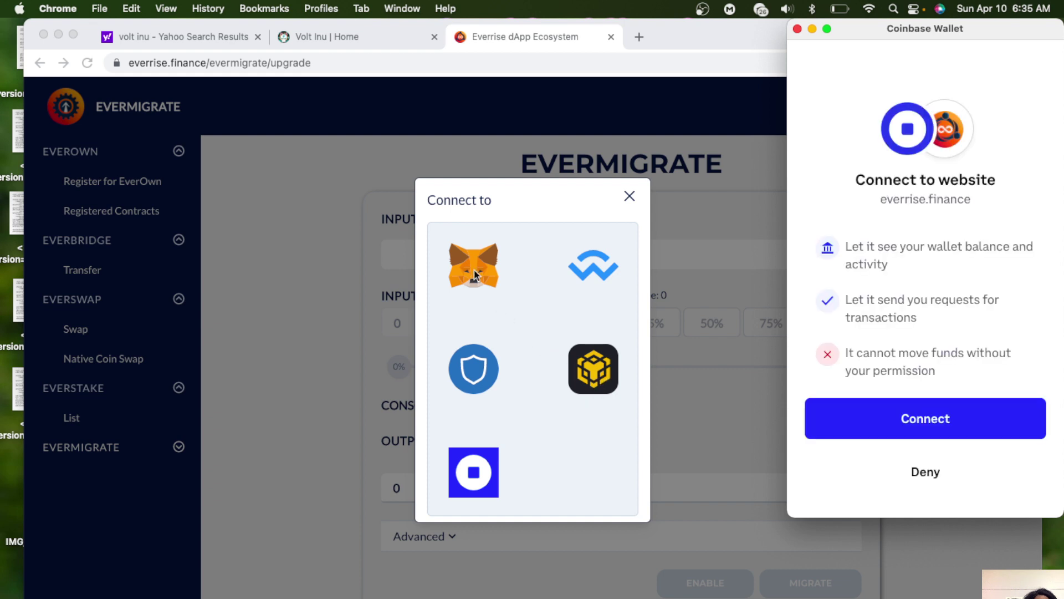
pyautogui.click(862, 421)
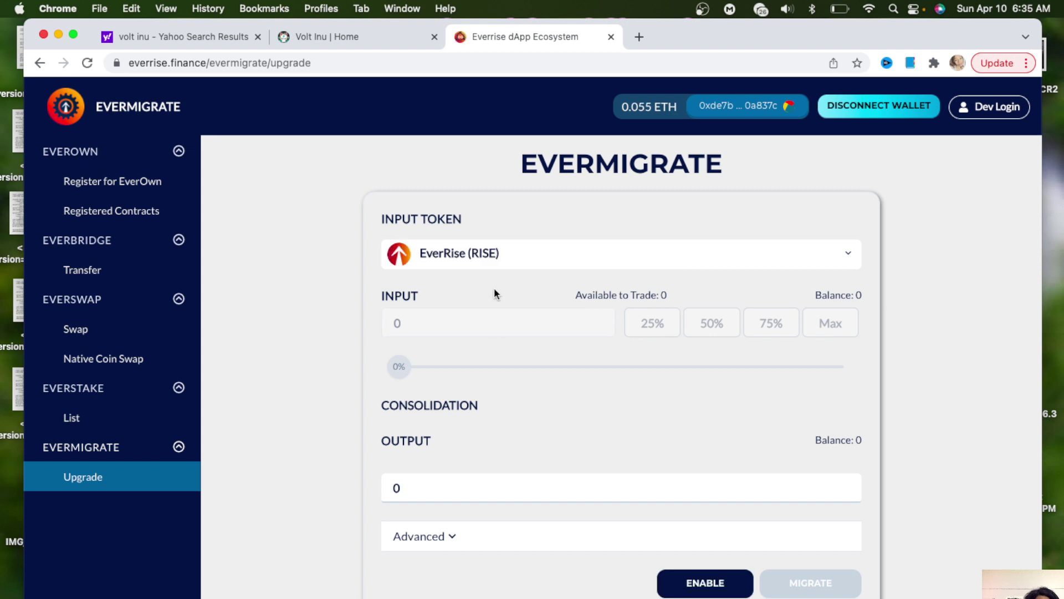
# - Choose Volt Inu (VOLT) as input token at 100% of the balance, giving 931,441,630 output
pyautogui.click(542, 257)
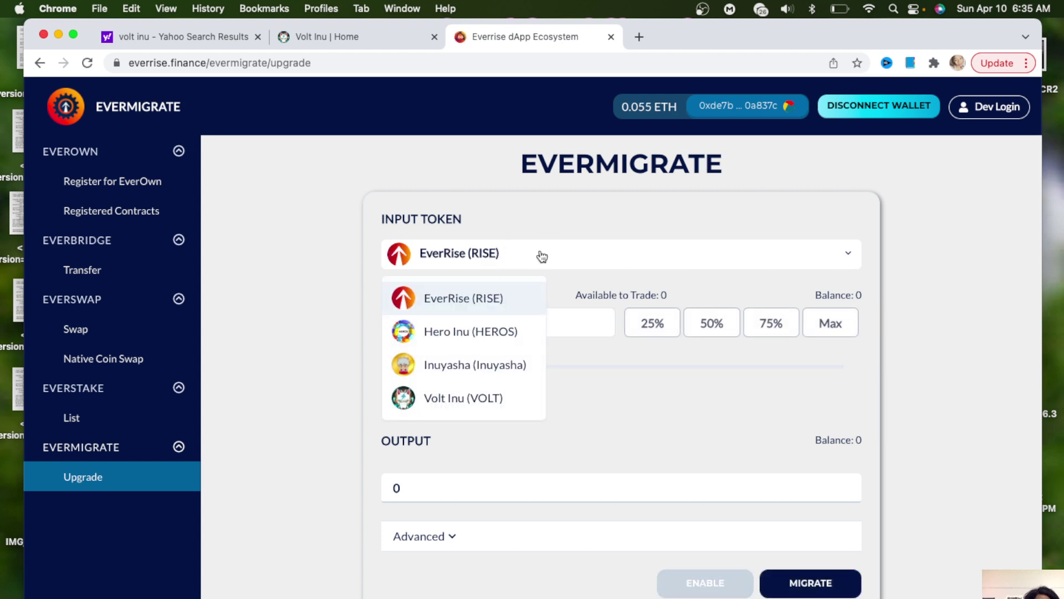
pyautogui.click(480, 404)
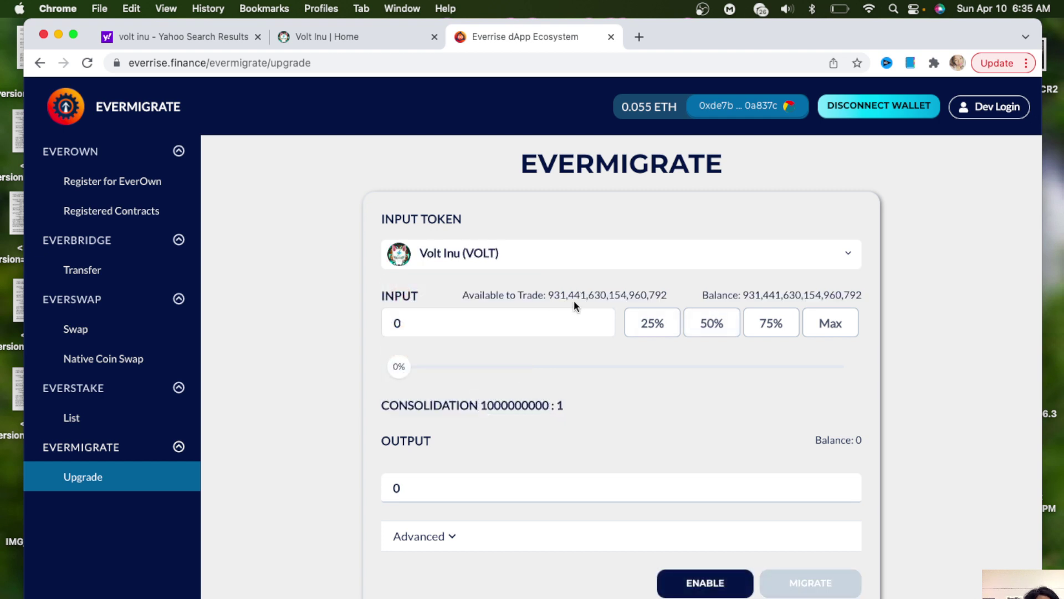
pyautogui.click(649, 332)
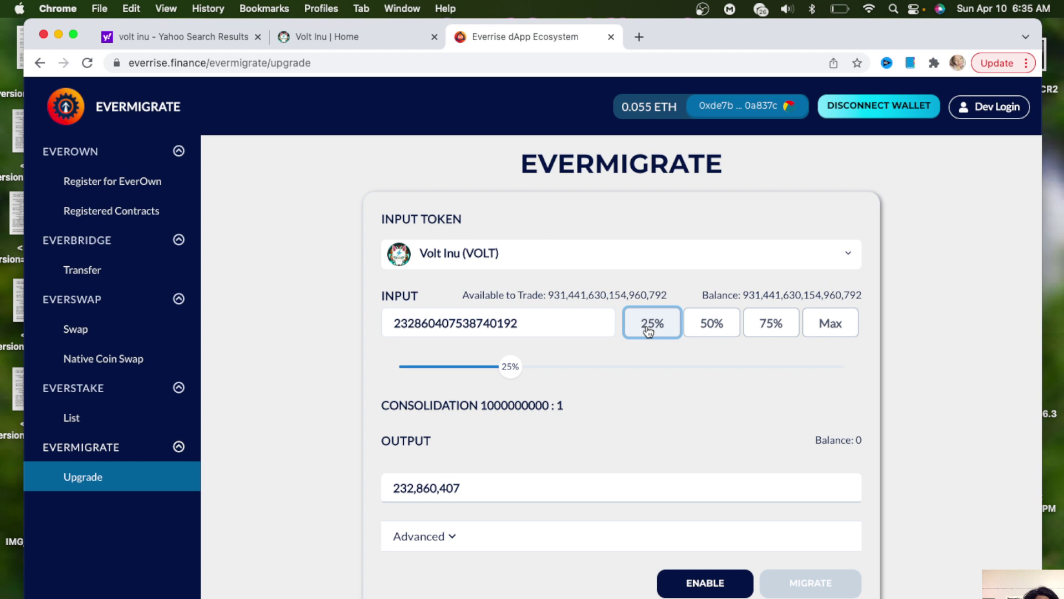
pyautogui.click(829, 321)
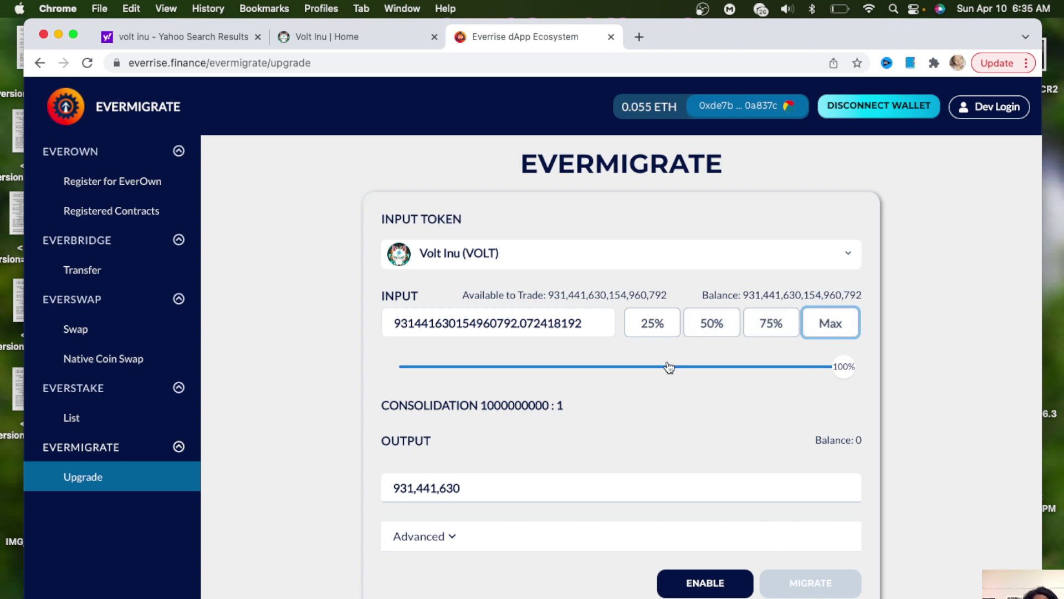
pyautogui.scroll(-1, 669, 367)
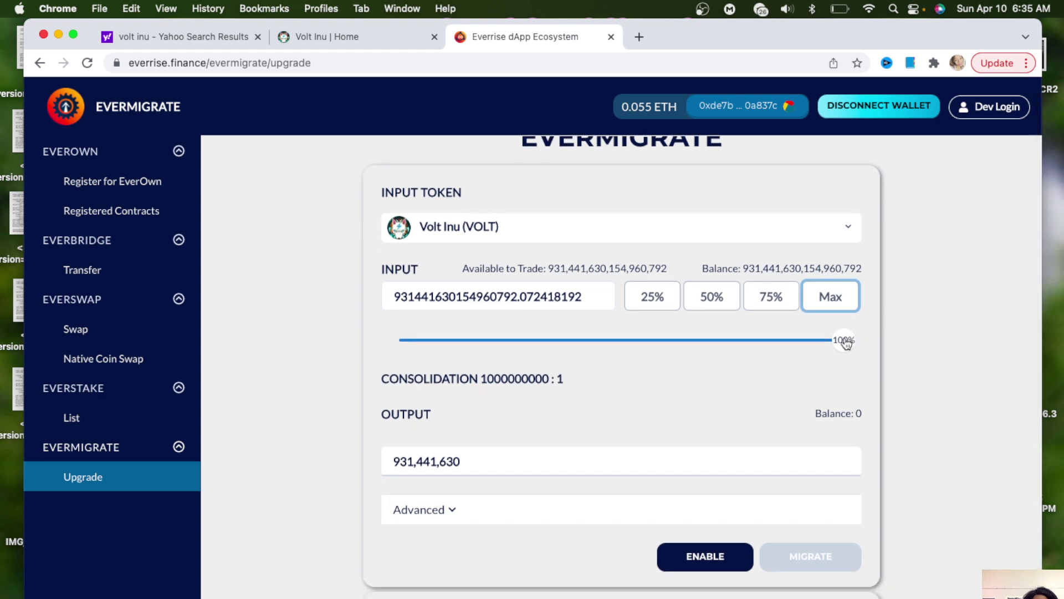
pyautogui.moveTo(846, 341); pyautogui.dragTo(887, 344)
pyautogui.scroll(-2, 683, 375)
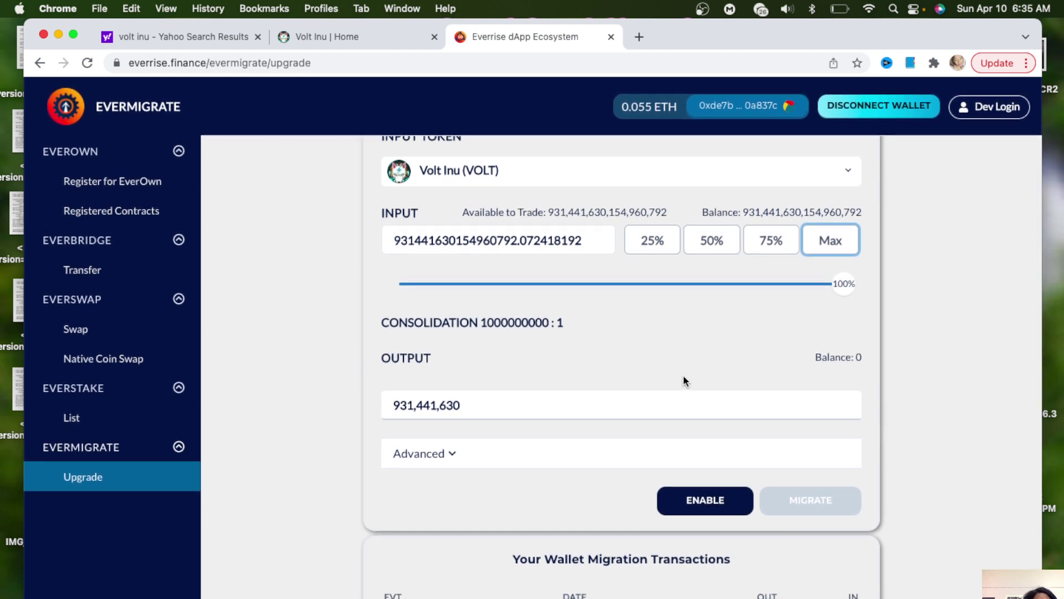
pyautogui.click(459, 453)
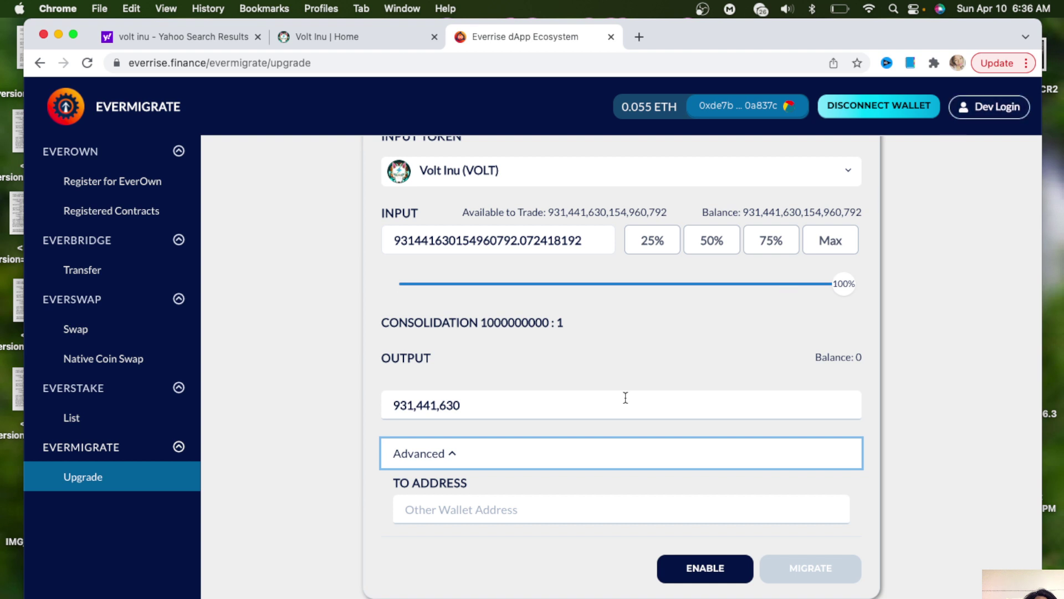
pyautogui.scroll(-2, 625, 397)
pyautogui.click(589, 418)
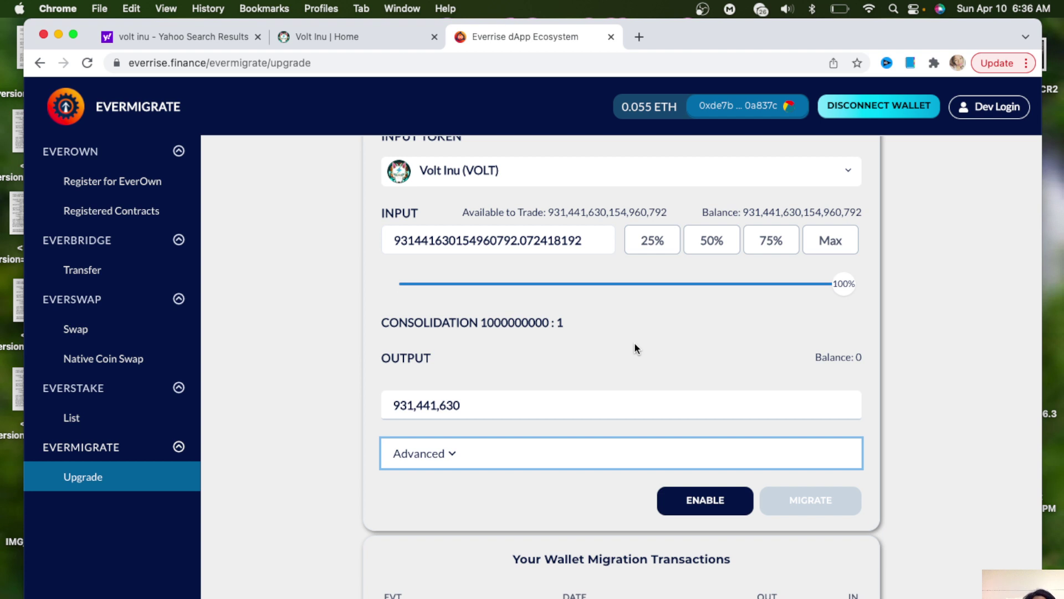
# - Approve the migration contract to spend the VOLT tokens, then scroll to the MIGRATE button
pyautogui.click(693, 502)
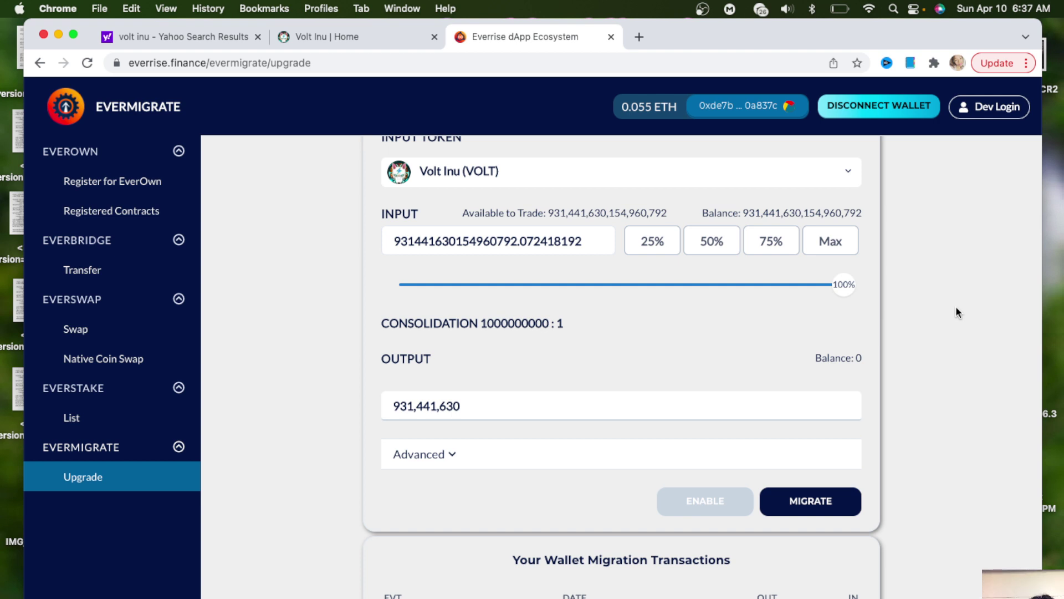
pyautogui.scroll(-1, 672, 467)
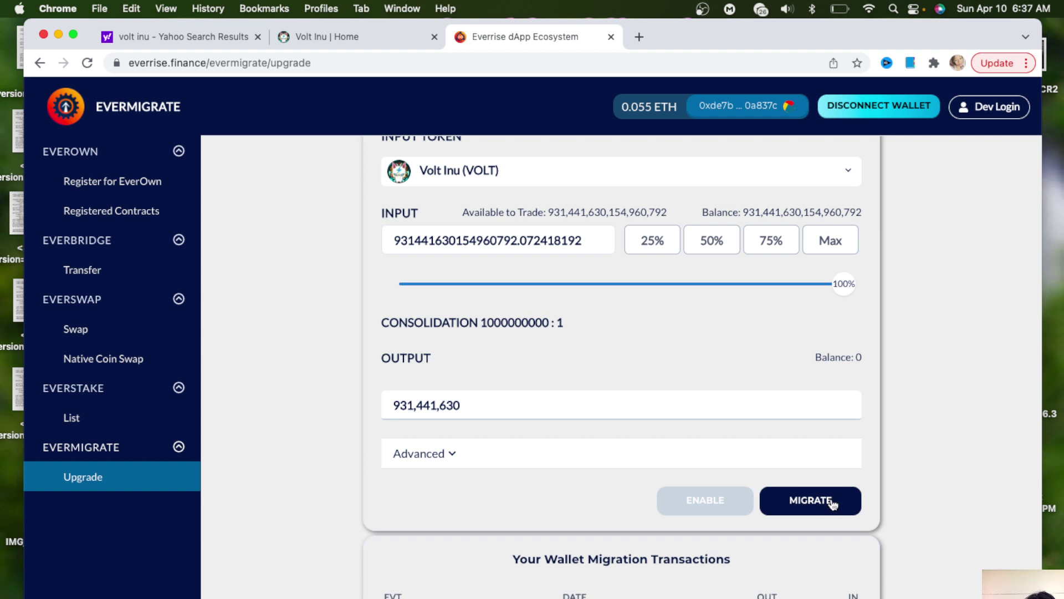
pyautogui.scroll(3, 828, 506)
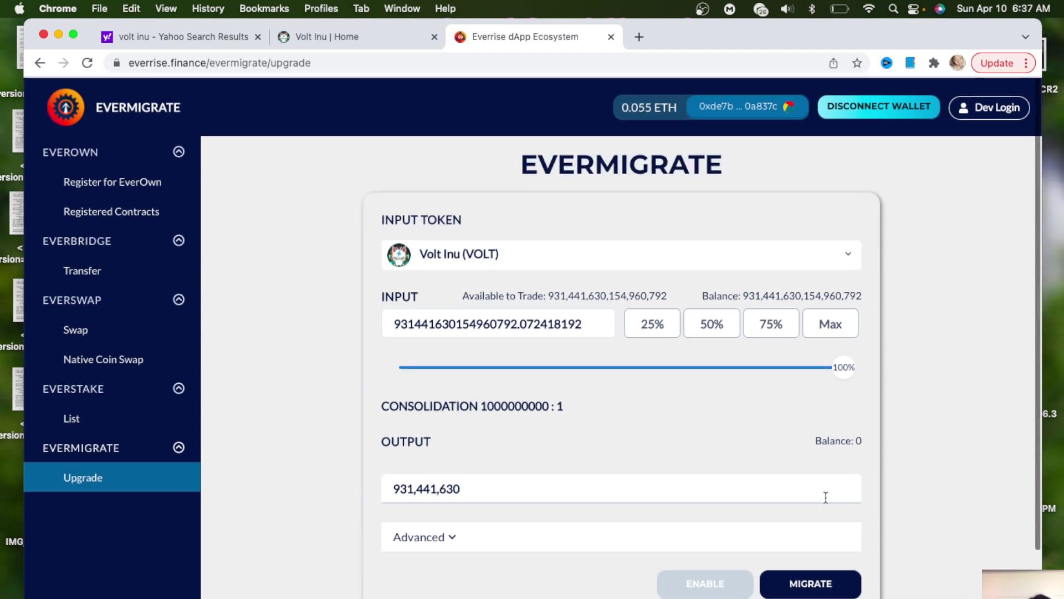
pyautogui.scroll(-3, 826, 497)
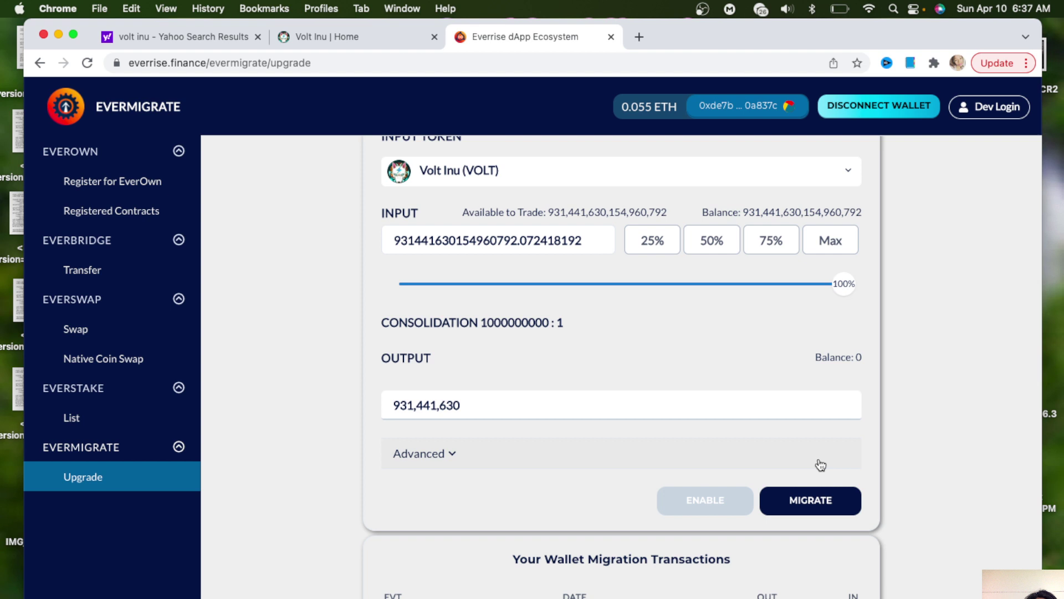
# - Submit the Volt Inu migration, dismiss the denied-signature notice, and resubmit it
pyautogui.click(811, 501)
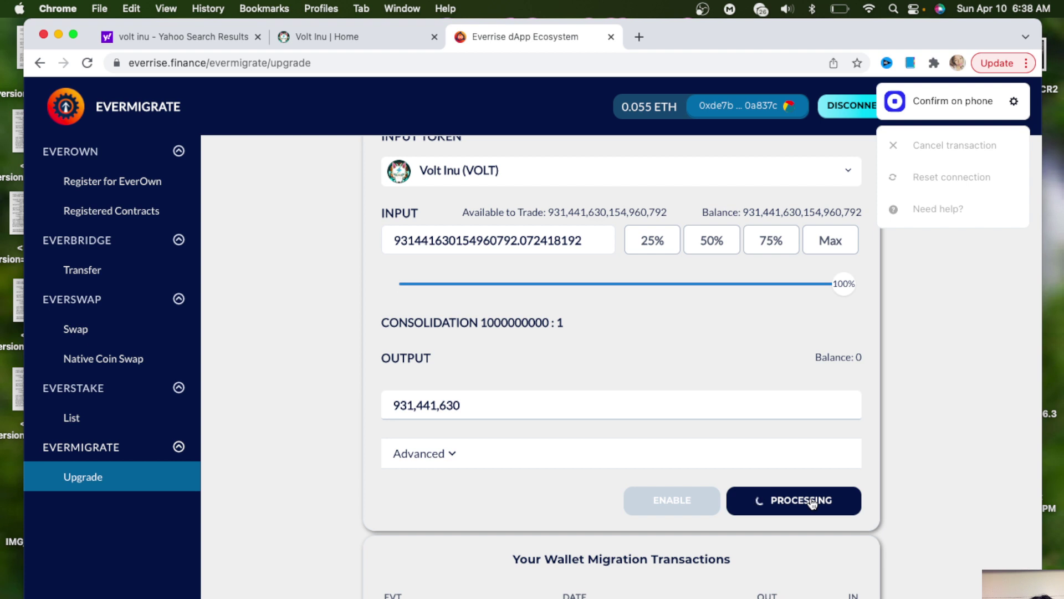
pyautogui.click(899, 151)
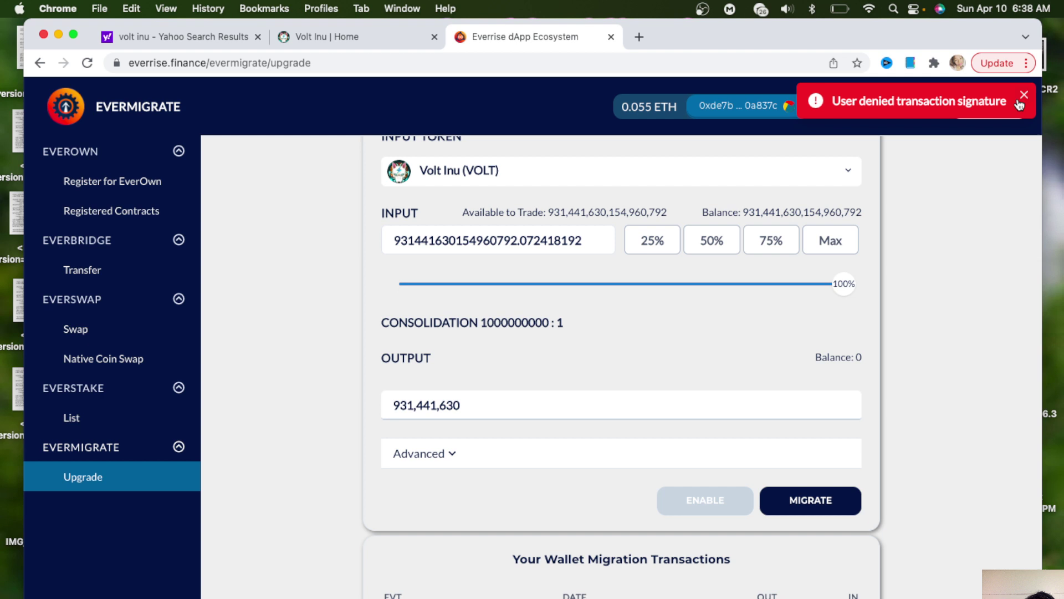
pyautogui.click(809, 501)
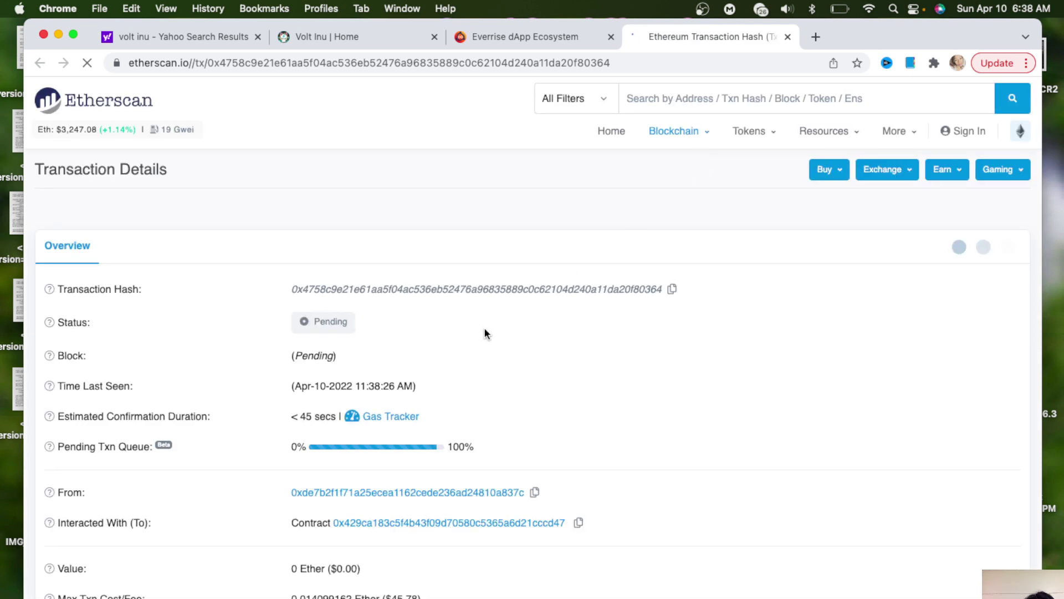
# - Confirm the Etherscan transaction shows Success with Volt Inu transfers, then return to the EverRise tab
pyautogui.scroll(-1, 486, 333)
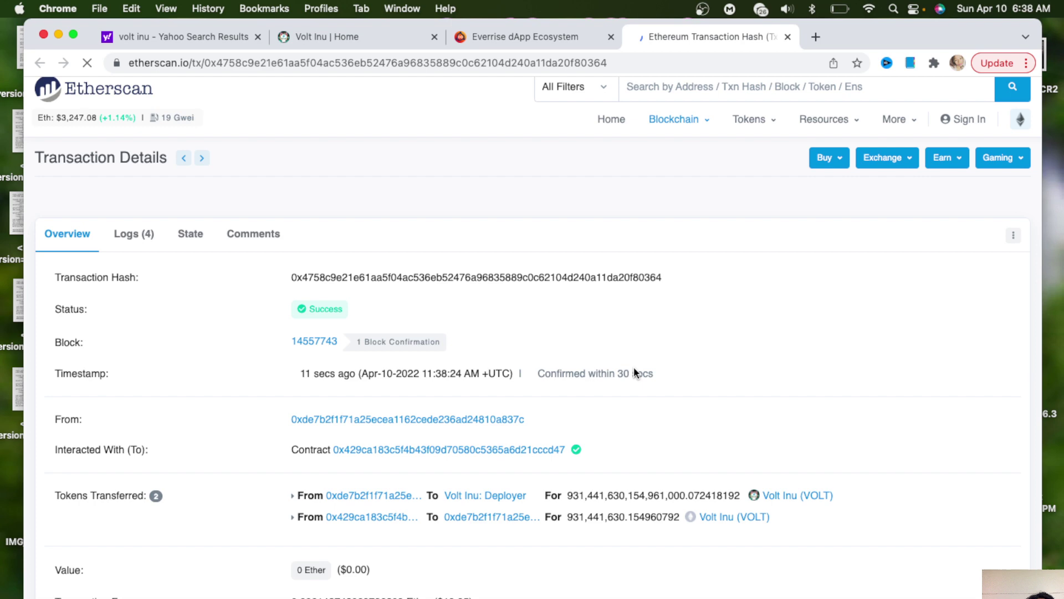
pyautogui.scroll(-2, 633, 371)
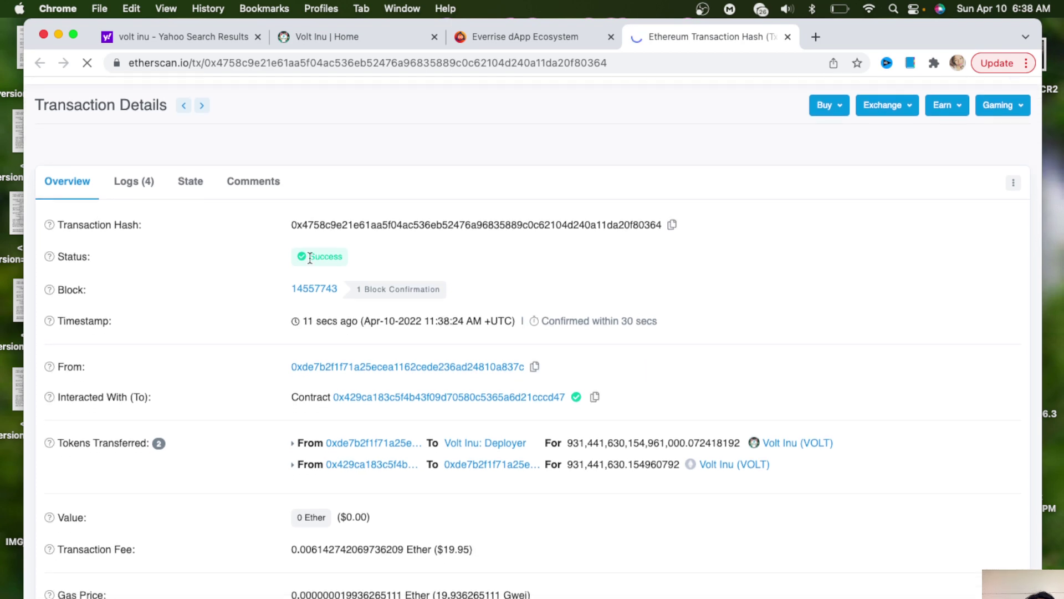
pyautogui.scroll(-5, 574, 386)
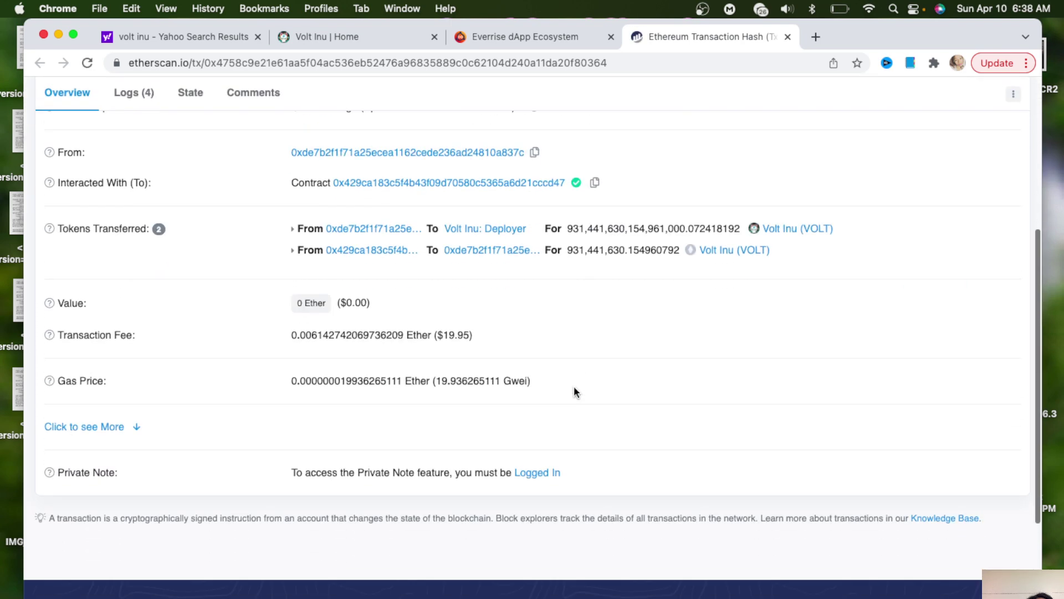
pyautogui.scroll(-2, 574, 386)
pyautogui.scroll(2, 574, 386)
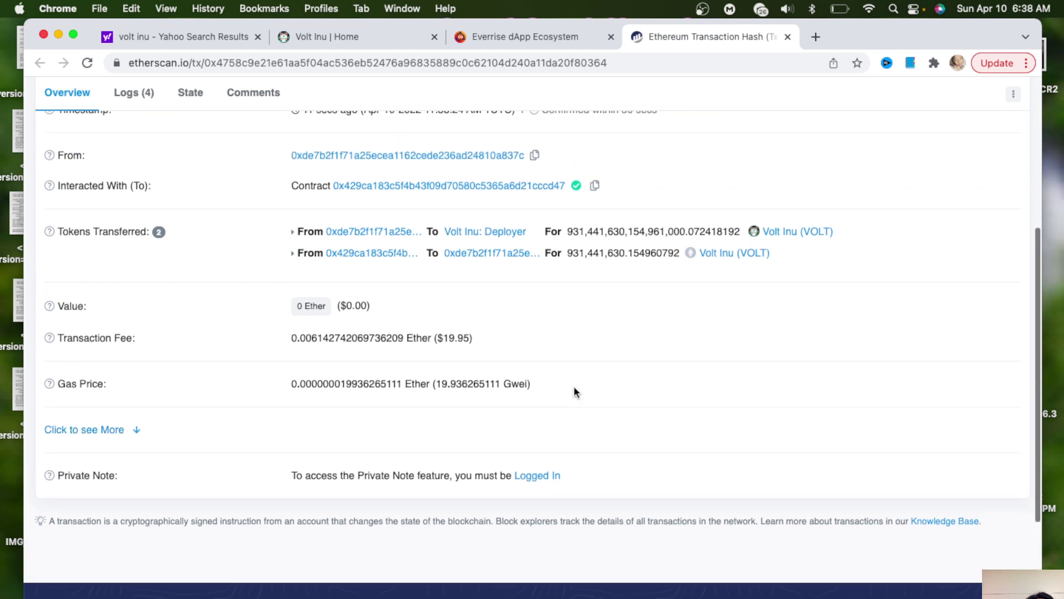
pyautogui.scroll(5, 574, 386)
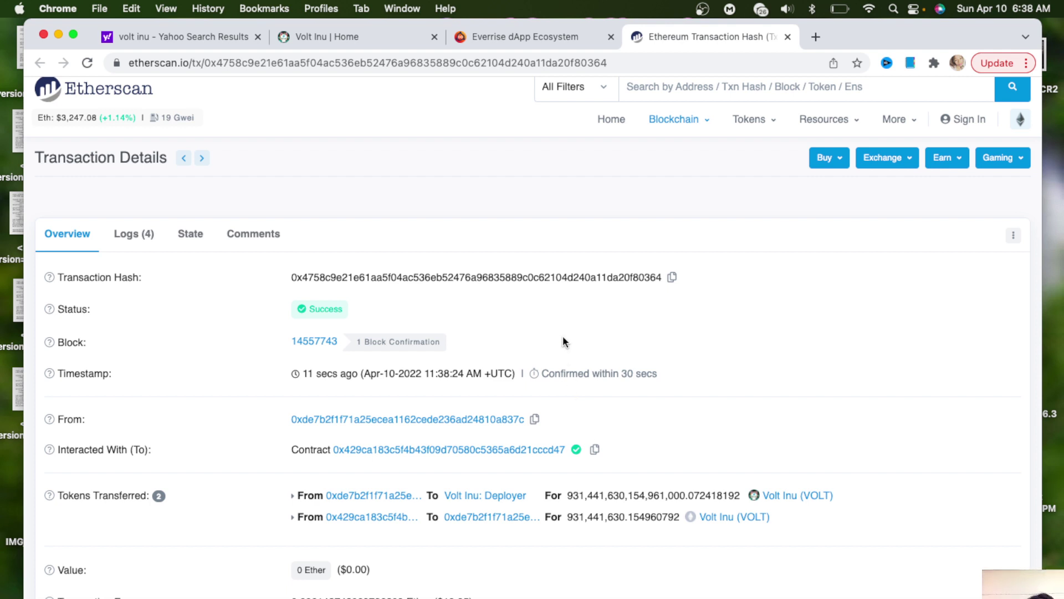
pyautogui.scroll(-5, 563, 341)
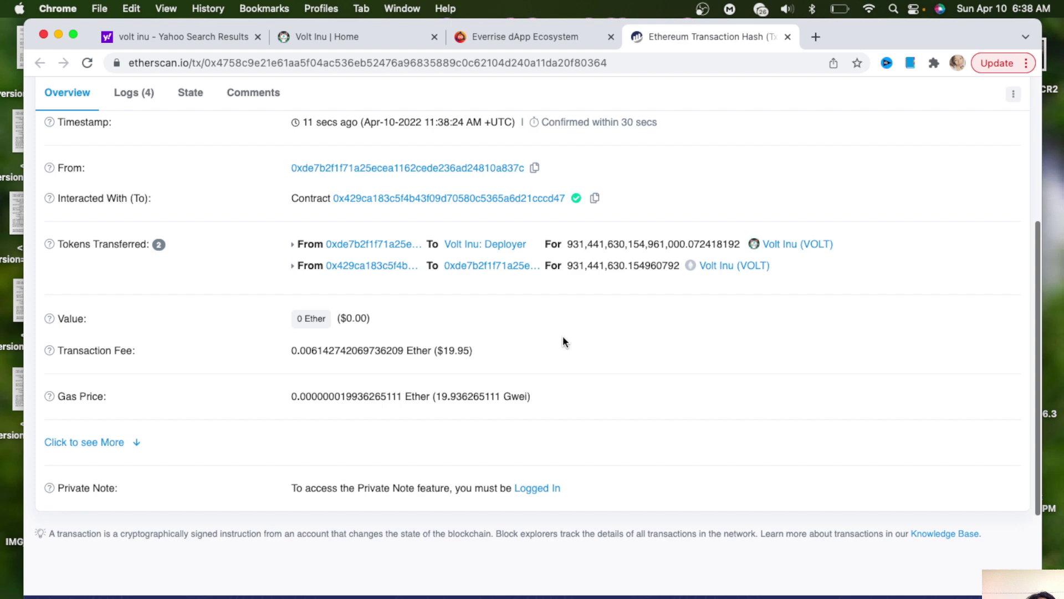
pyautogui.scroll(6, 501, 88)
pyautogui.click(514, 36)
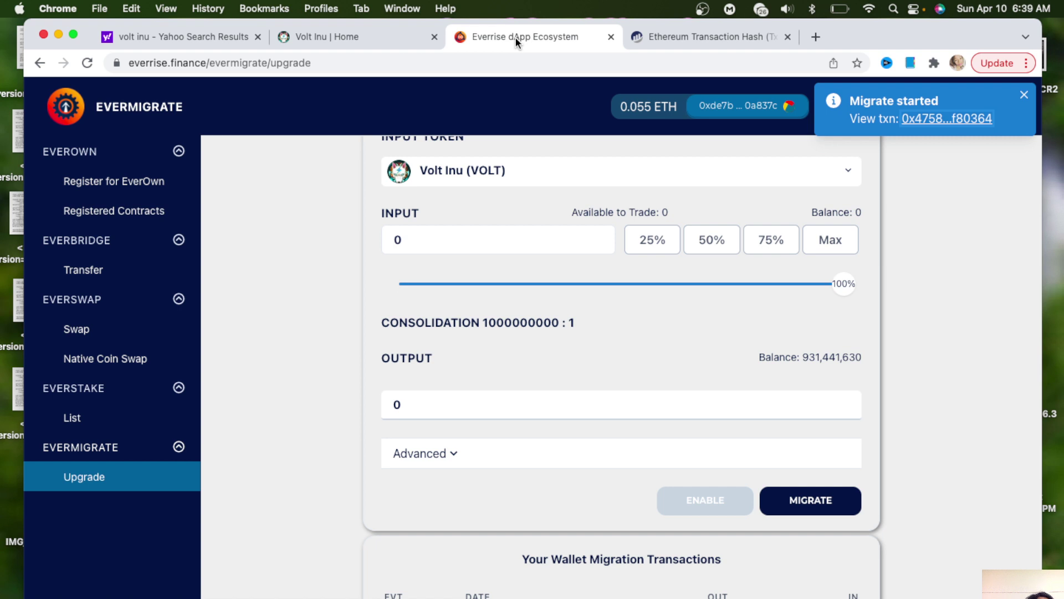
pyautogui.scroll(-1, 892, 336)
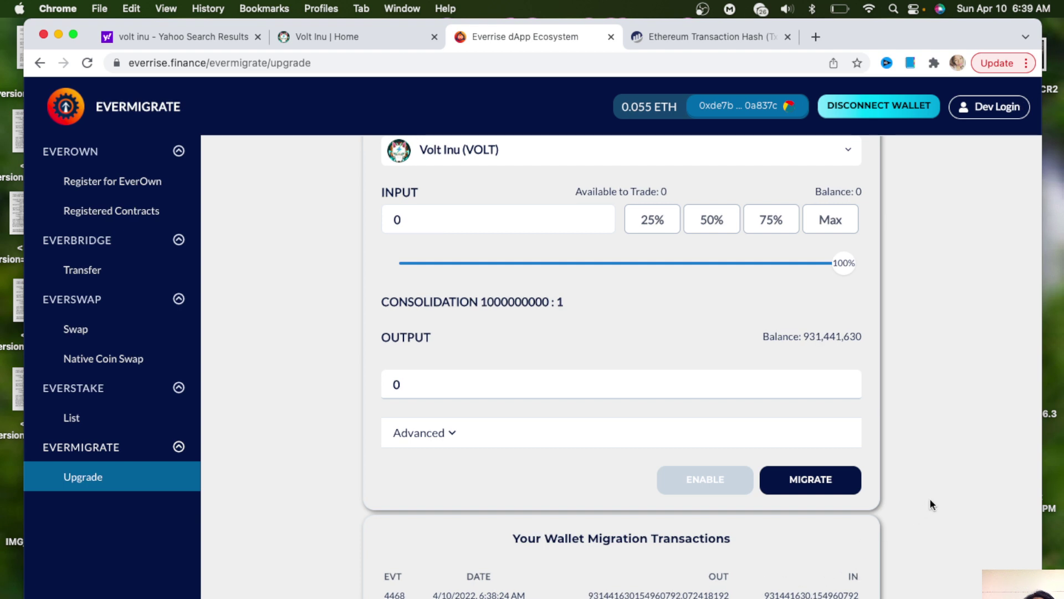
pyautogui.scroll(3, 929, 498)
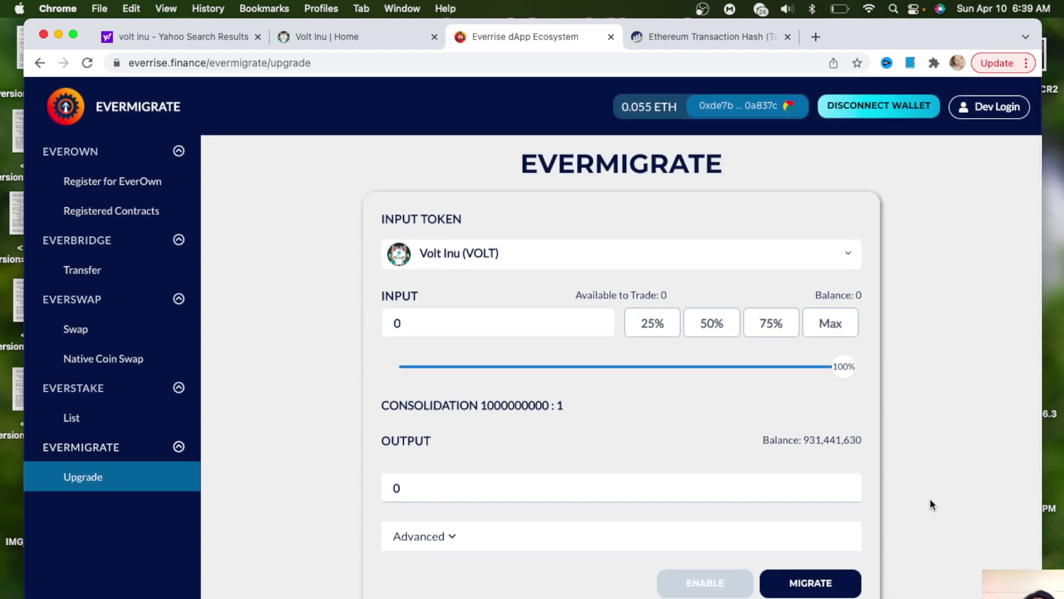
pyautogui.scroll(-2, 930, 498)
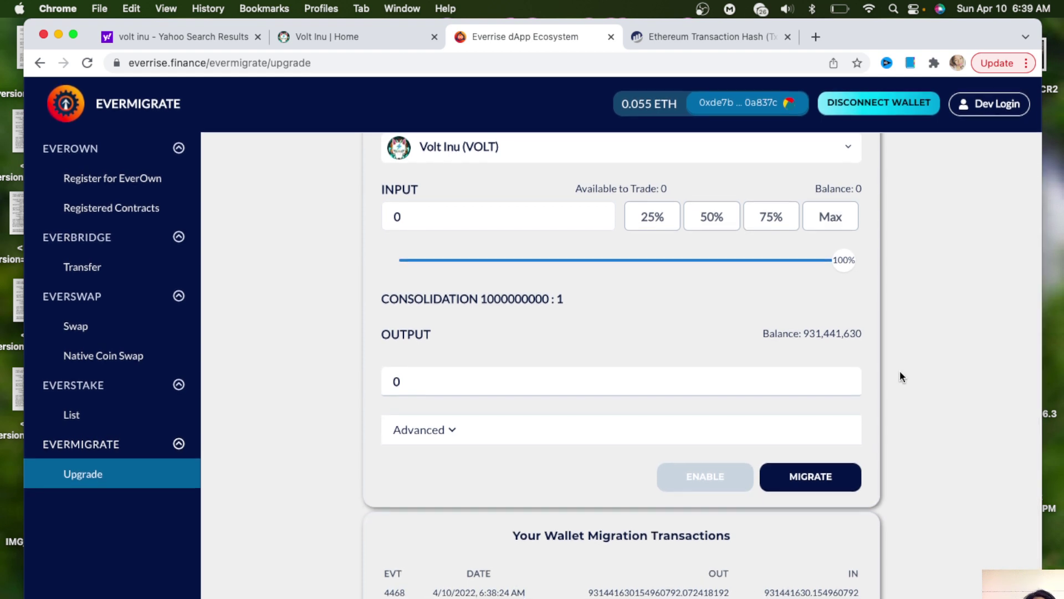
pyautogui.scroll(1, 862, 357)
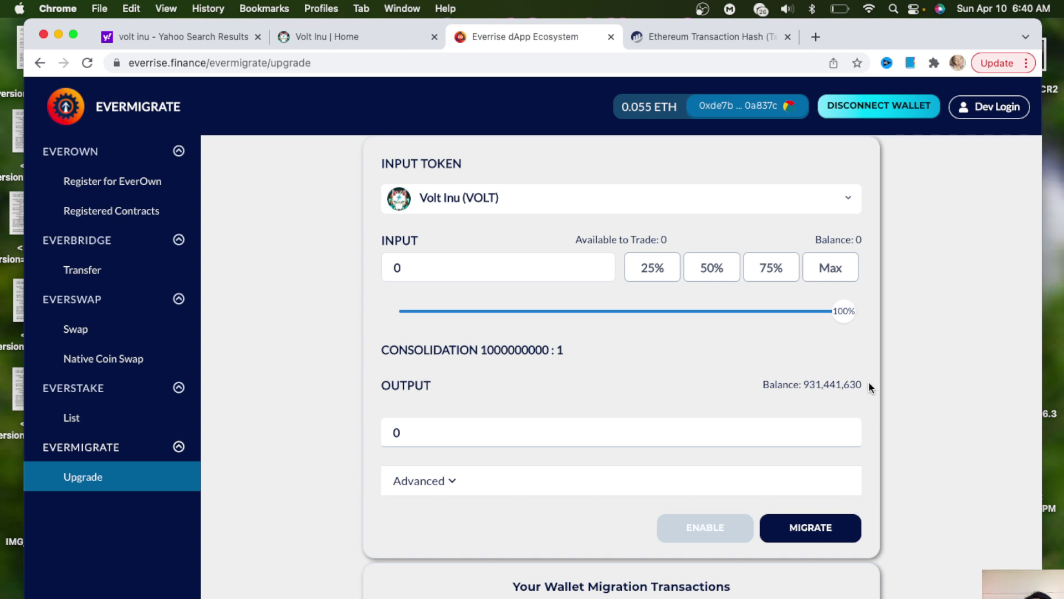
# - Disconnect the wallet so the EverMigrate form clears to 0 balances
pyautogui.scroll(-2, 631, 422)
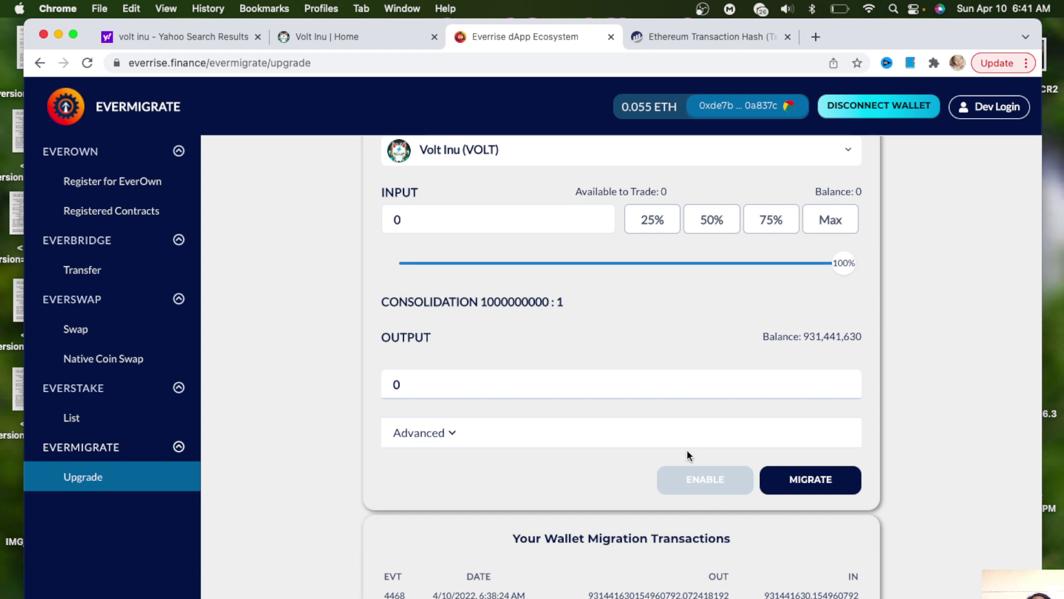
pyautogui.click(884, 108)
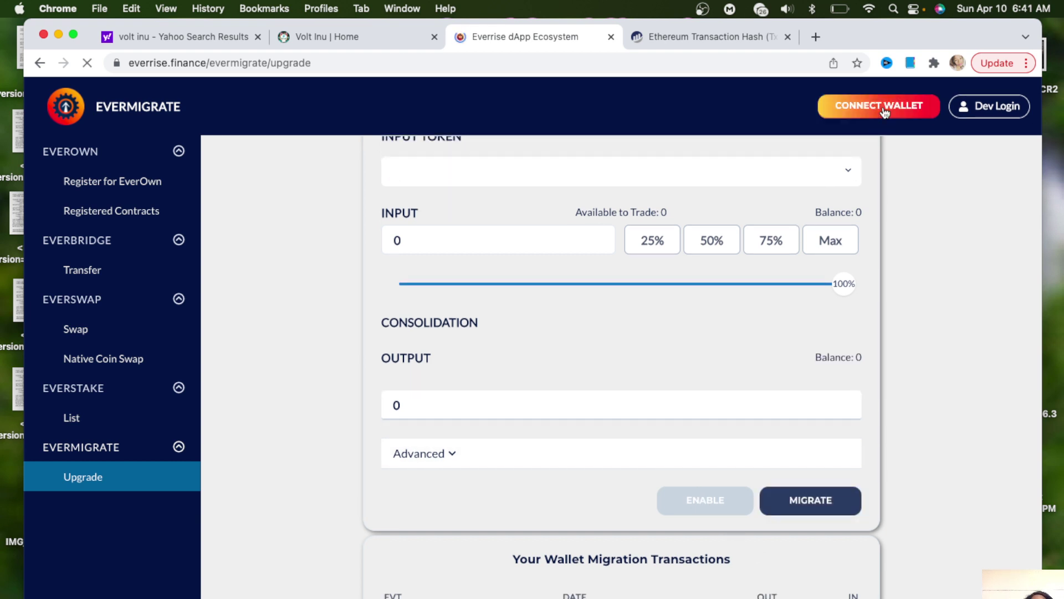